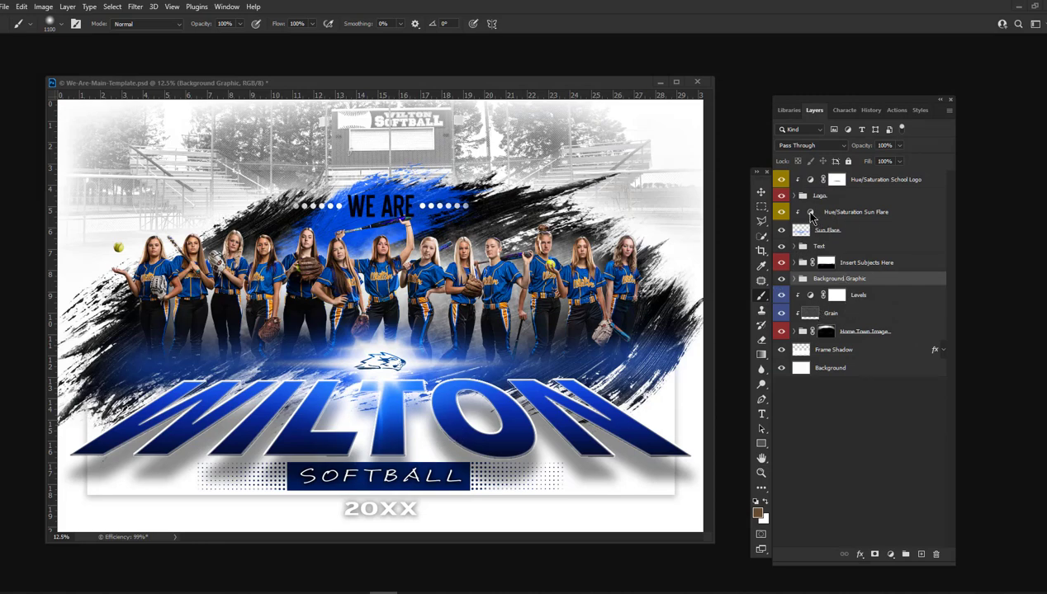
Step: Shift the hue of the Hue/Saturation Sun Flare adjustment to purple at about 261, and delete that adjustment layer
{"action": "left_click", "coordinate": [810, 216]}
{"action": "double_click", "coordinate": [805, 212]}
{"action": "mouse_move", "coordinate": [755, 189]}
{"action": "left_mouse_down"}
{"action": "mouse_move", "coordinate": [690, 189]}
{"action": "mouse_move", "coordinate": [774, 188]}
{"action": "left_mouse_up"}
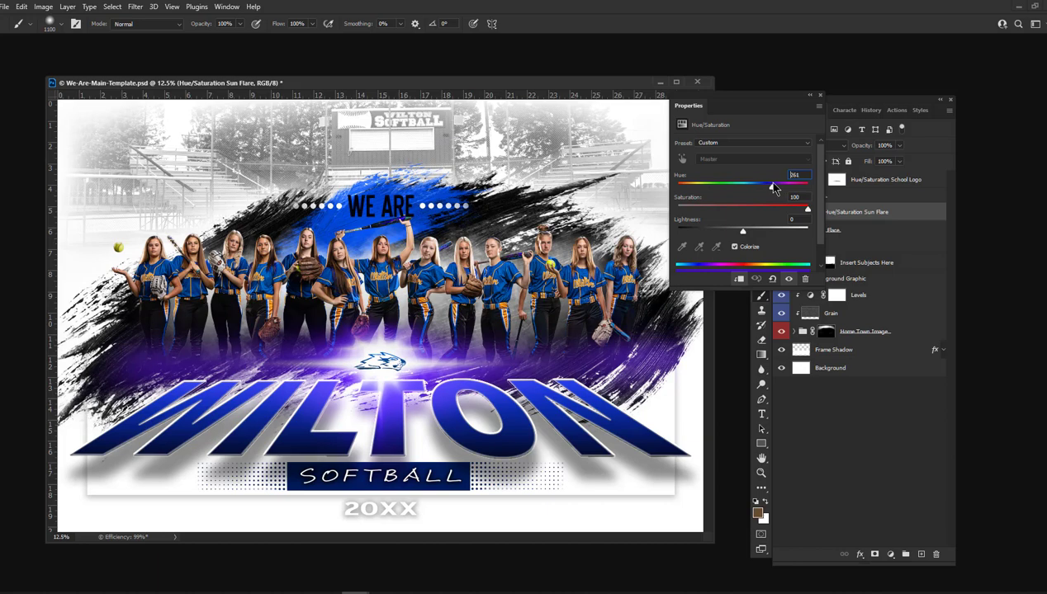
{"action": "key", "text": "Delete"}
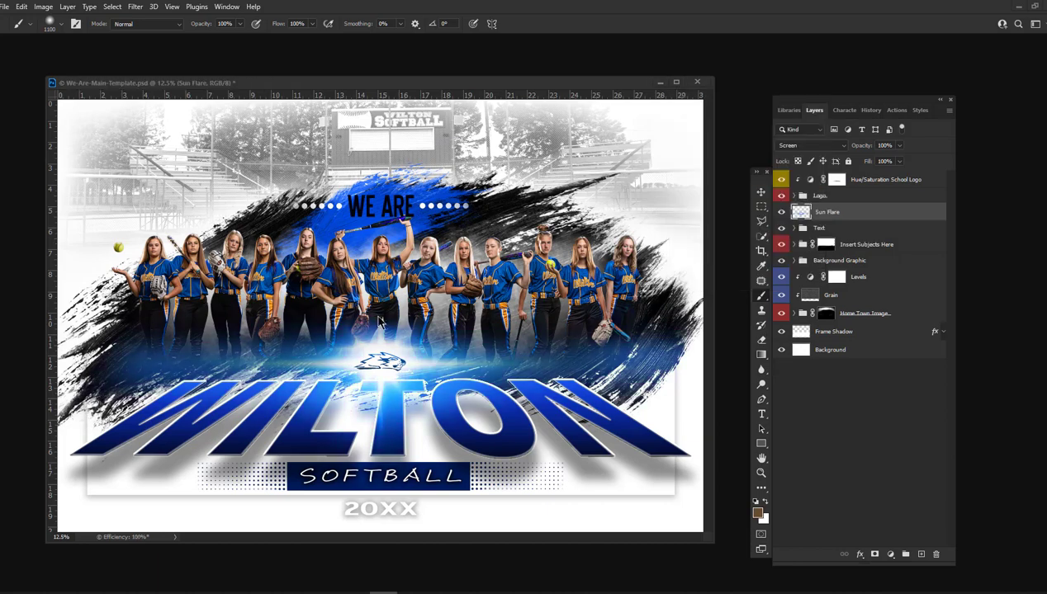
Step: Reposition individual softball players with the Move tool to adjust the spacing in the right half of the team lineup
{"action": "left_click", "coordinate": [761, 191]}
{"action": "left_click_drag", "start_coordinate": [610, 262], "coordinate": [630, 270]}
{"action": "left_click", "coordinate": [551, 263]}
{"action": "left_click_drag", "start_coordinate": [539, 243], "coordinate": [489, 251]}
{"action": "left_click_drag", "start_coordinate": [463, 273], "coordinate": [467, 237]}
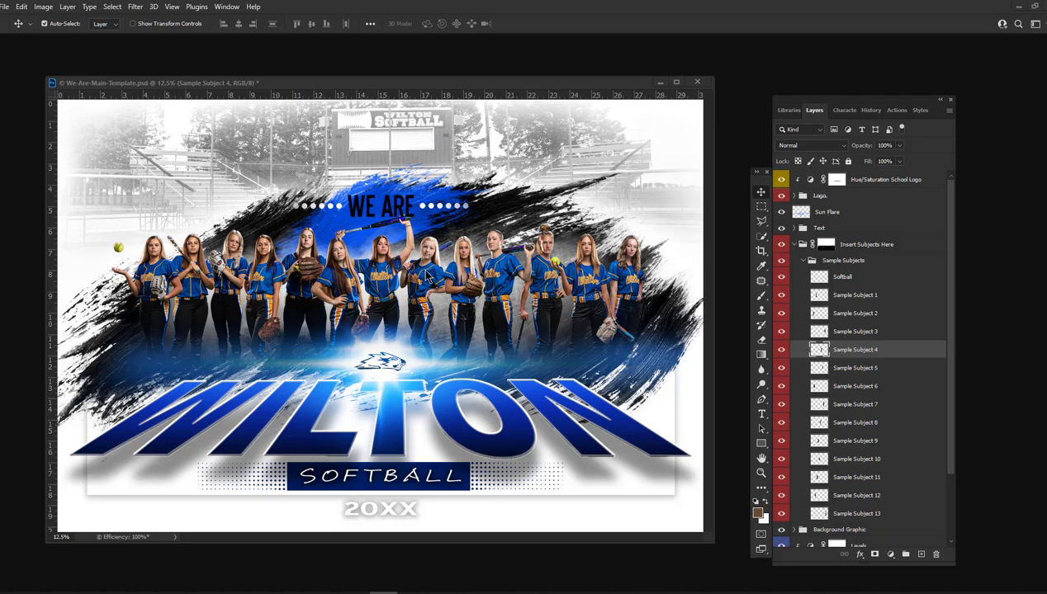
{"action": "left_click_drag", "start_coordinate": [421, 268], "coordinate": [477, 251]}
{"action": "mouse_move", "coordinate": [548, 262]}
{"action": "left_mouse_down"}
{"action": "mouse_move", "coordinate": [520, 241]}
{"action": "mouse_move", "coordinate": [532, 261]}
{"action": "left_mouse_up"}
{"action": "left_click_drag", "start_coordinate": [637, 275], "coordinate": [573, 256]}
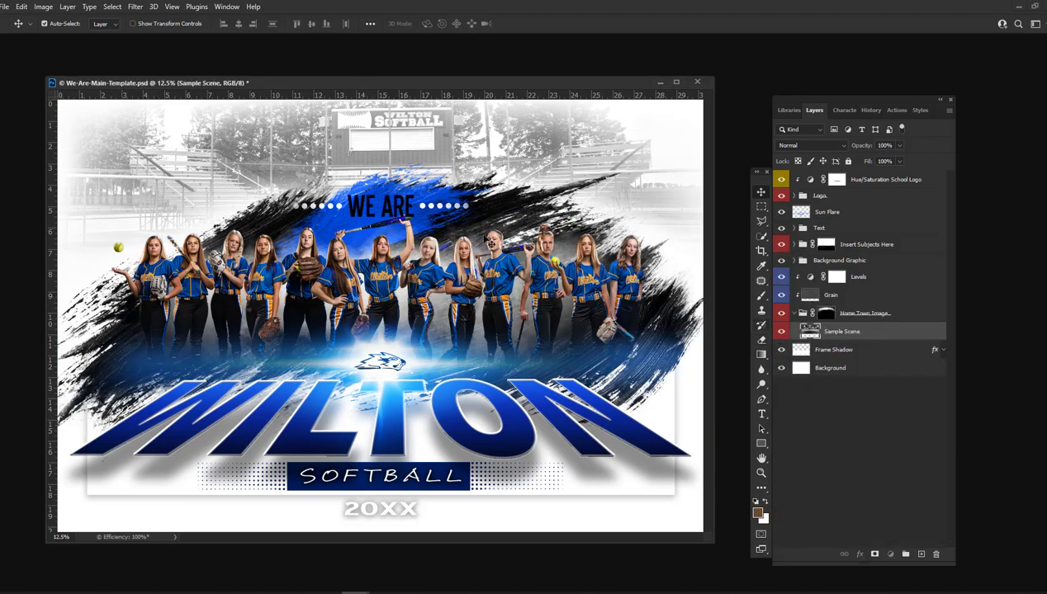
Step: Hide the Sample Scene layer and place the stadium bleachers photo in the Home Town Image group, fitted across the poster's upper area
{"action": "left_click", "coordinate": [780, 331]}
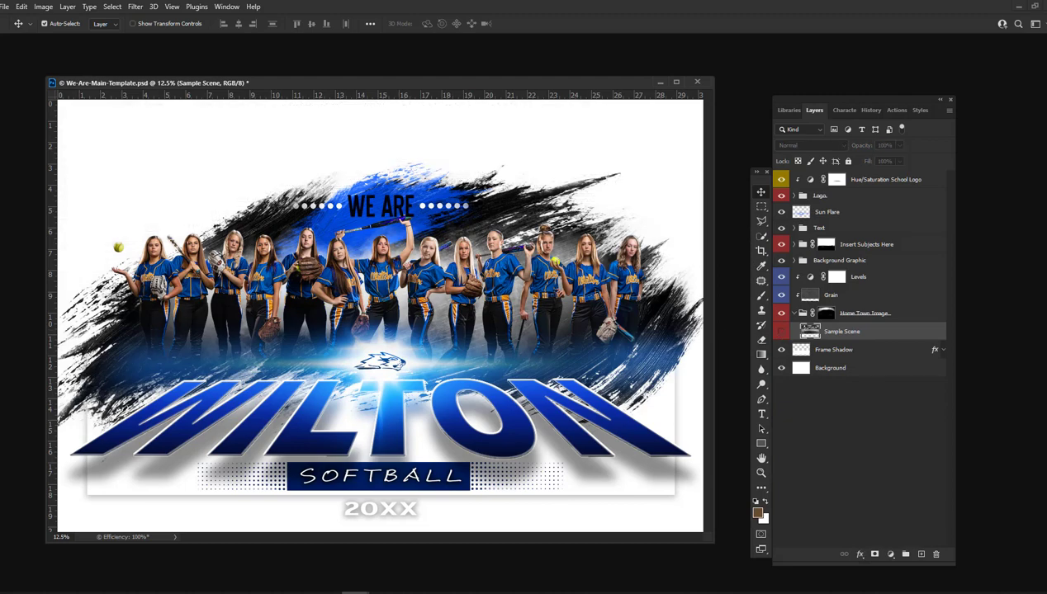
{"action": "left_click_drag", "start_coordinate": [297, 136], "coordinate": [462, 218]}
{"action": "left_click_drag", "start_coordinate": [425, 249], "coordinate": [317, 115]}
{"action": "left_click_drag", "start_coordinate": [454, 257], "coordinate": [722, 355]}
{"action": "left_click_drag", "start_coordinate": [533, 306], "coordinate": [553, 192]}
{"action": "key", "text": "Return"}
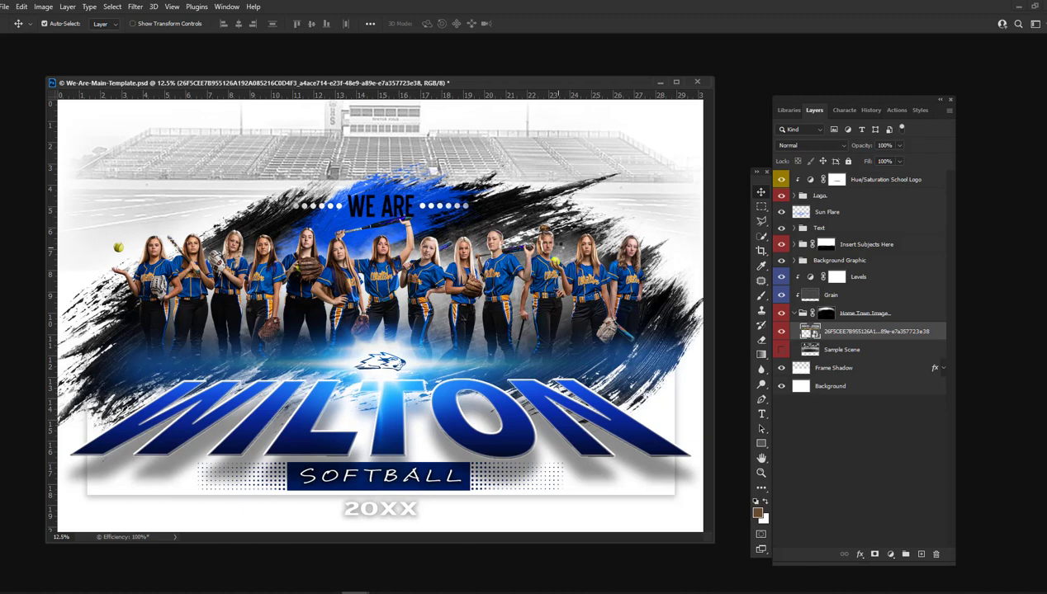
Step: Bring up We-Are-Main-Template Booster.psd and expand its Home Town Image group
{"action": "key", "text": "alt+Tab"}
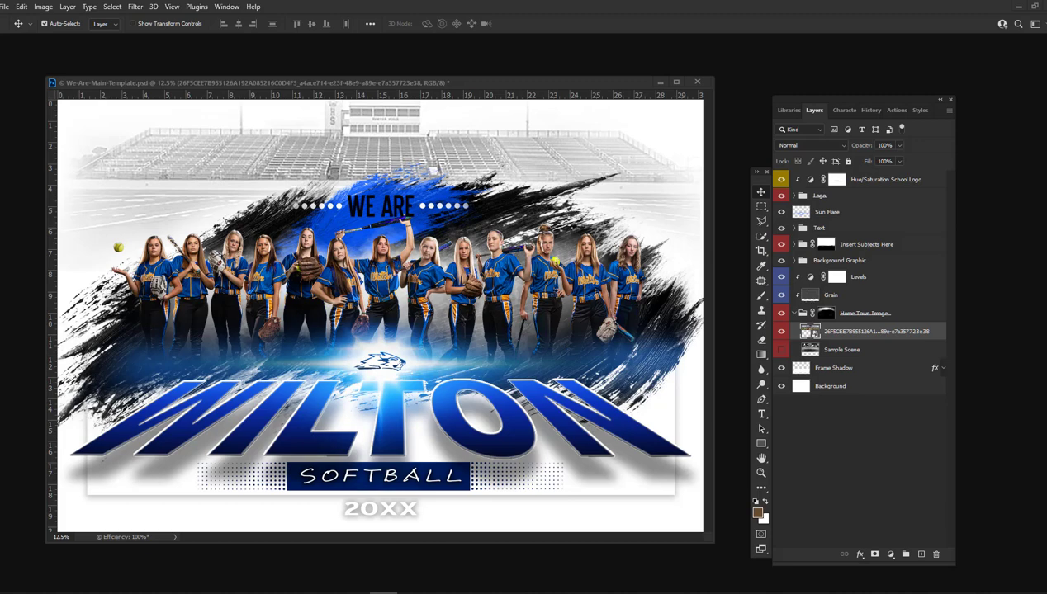
{"action": "left_click_drag", "start_coordinate": [0, 69], "coordinate": [558, 62]}
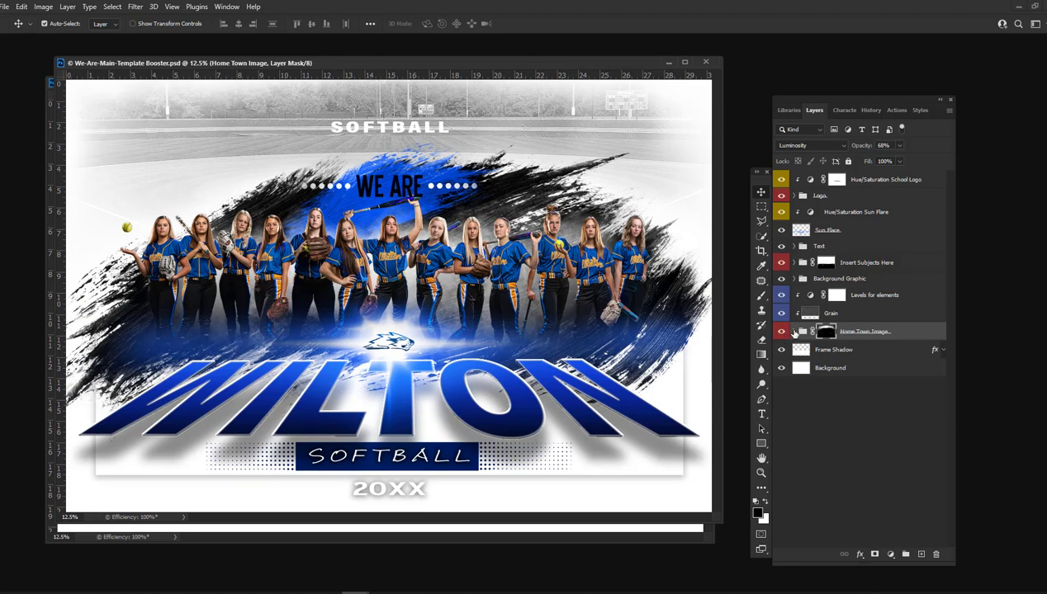
{"action": "left_click", "coordinate": [794, 331]}
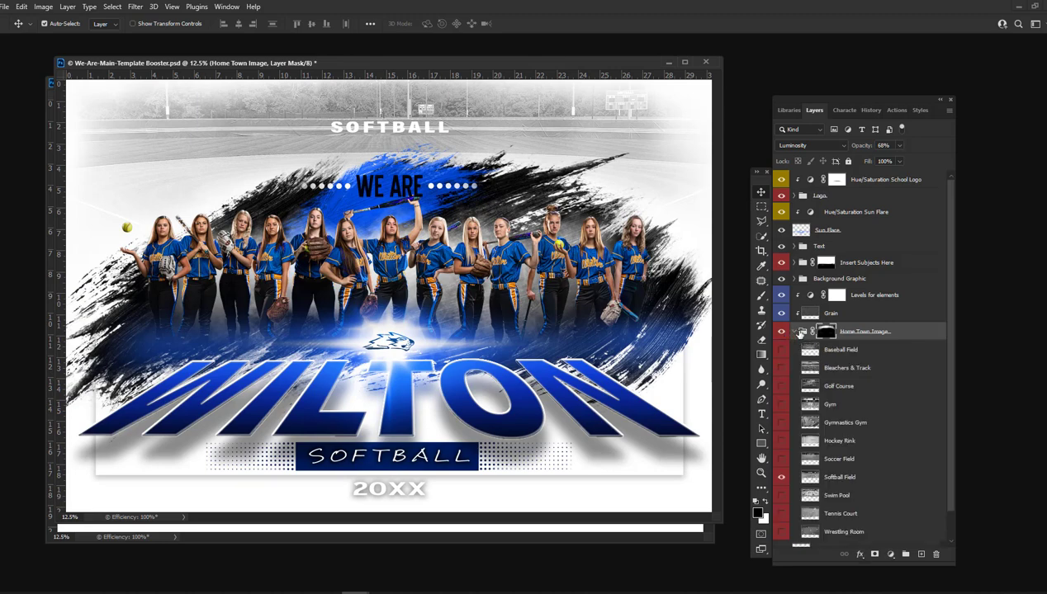
Step: Preview the Baseball Field, Bleachers & Track, Golf Course, Gym and Gymnastics Gym backgrounds one at a time
{"action": "left_click", "coordinate": [781, 349]}
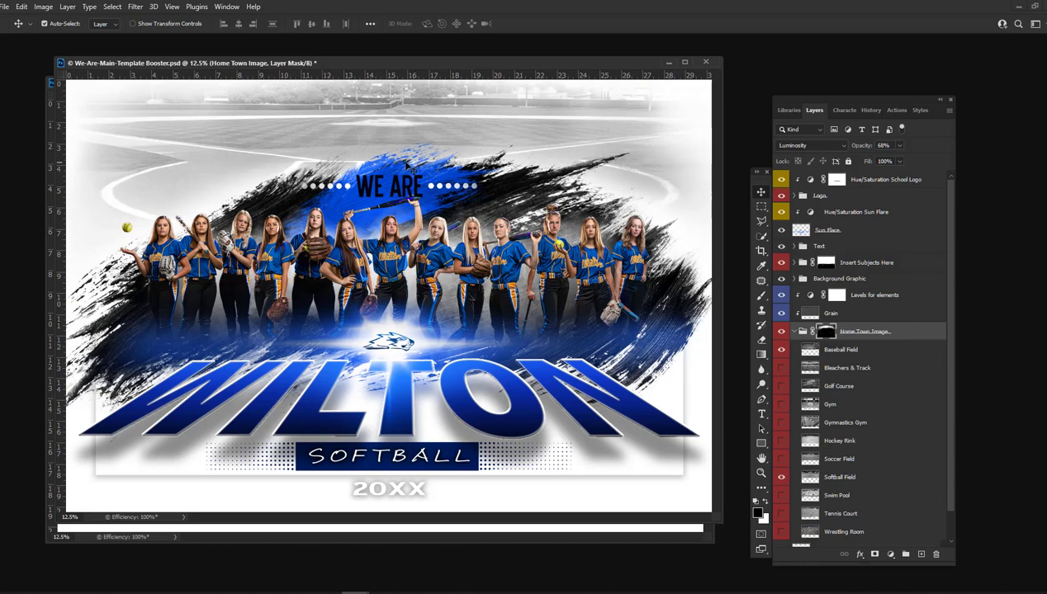
{"action": "left_click", "coordinate": [780, 350]}
{"action": "left_click", "coordinate": [781, 367]}
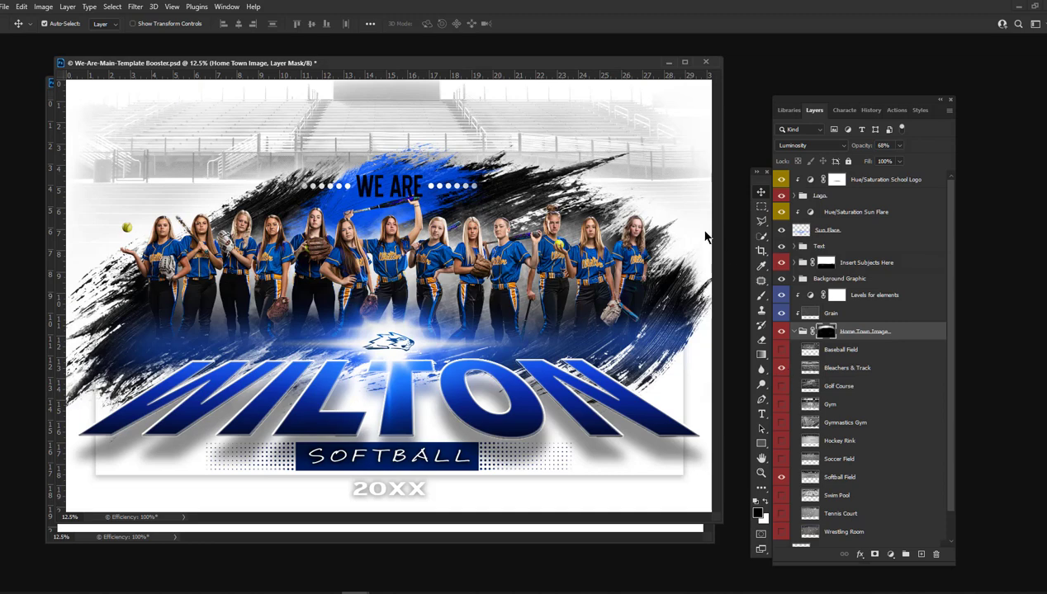
{"action": "left_click", "coordinate": [781, 367]}
{"action": "left_click", "coordinate": [781, 385]}
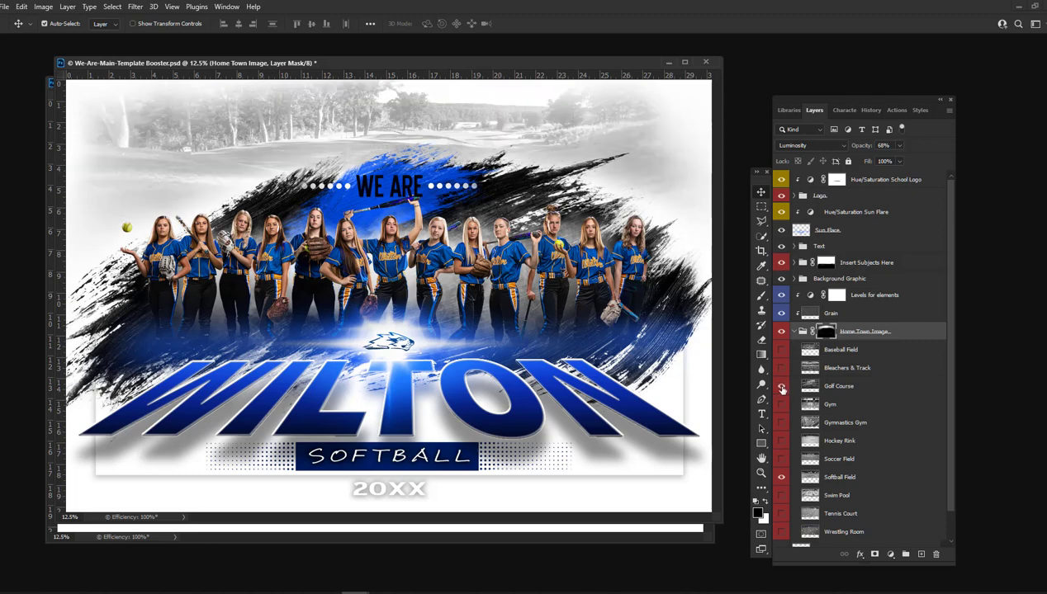
{"action": "left_click", "coordinate": [781, 386]}
{"action": "left_click", "coordinate": [780, 405]}
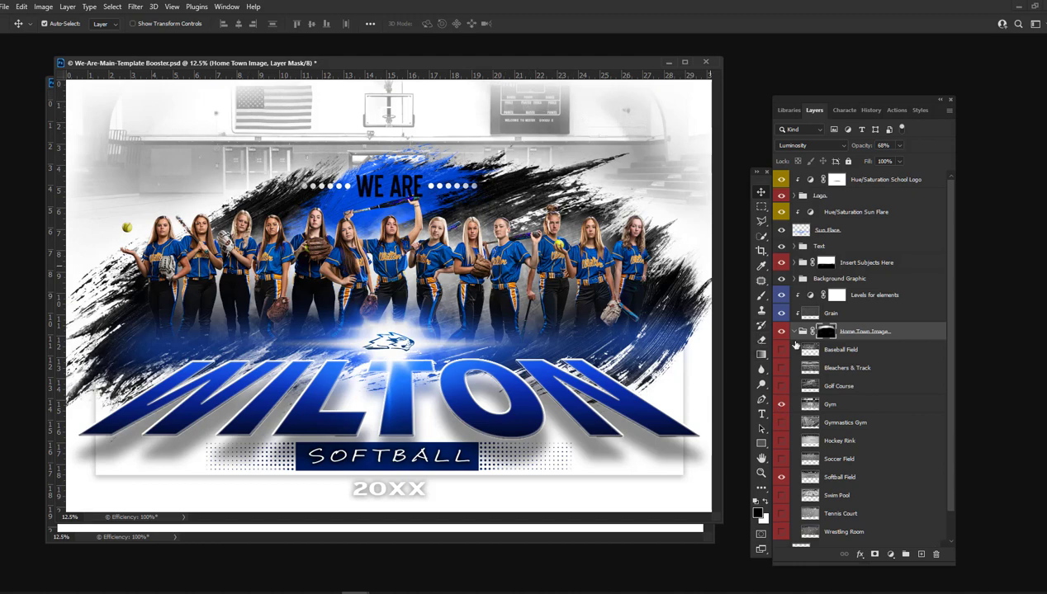
{"action": "left_click", "coordinate": [781, 404]}
{"action": "left_click", "coordinate": [781, 422]}
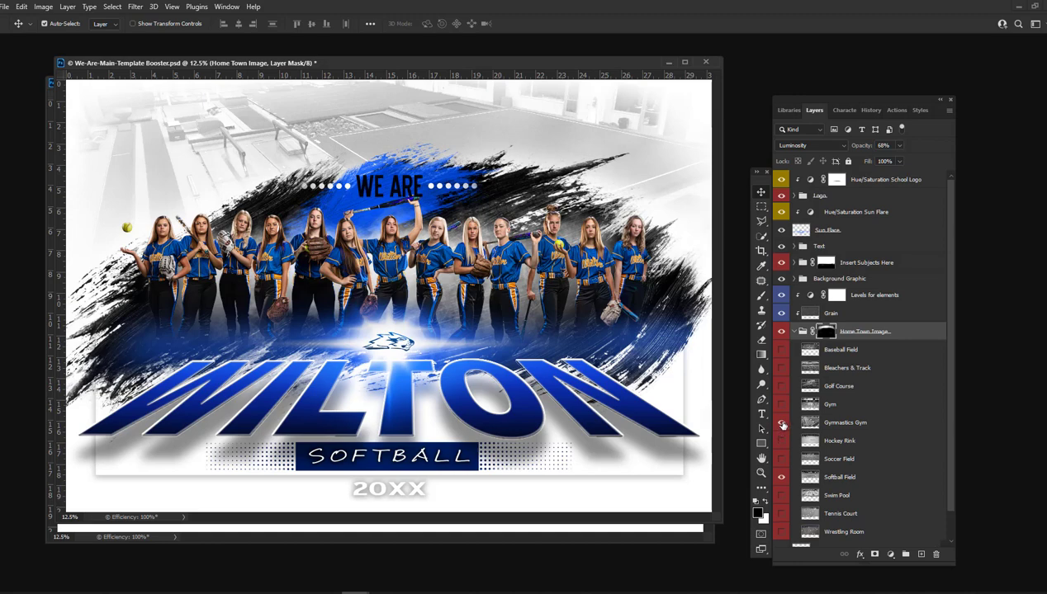
{"action": "left_click", "coordinate": [781, 422]}
Step: Preview the Hockey Rink, Soccer Field, Softball Field, Swim Pool, Tennis Court and Wrestling Room backgrounds one at a time
{"action": "left_click", "coordinate": [781, 441]}
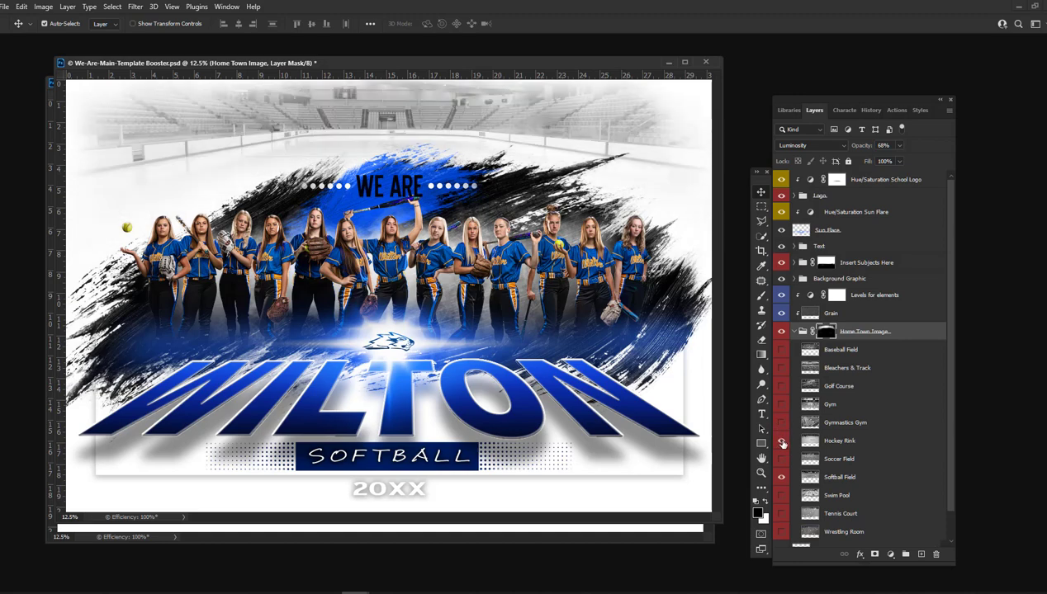
{"action": "left_click", "coordinate": [781, 440]}
{"action": "left_click", "coordinate": [781, 459]}
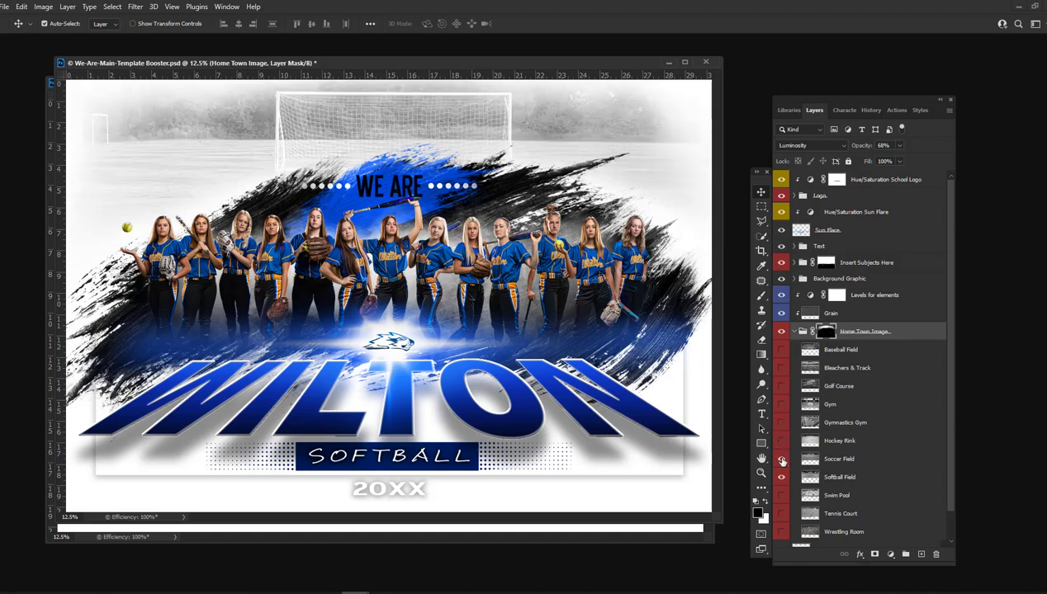
{"action": "left_click", "coordinate": [781, 460]}
{"action": "left_click", "coordinate": [781, 477]}
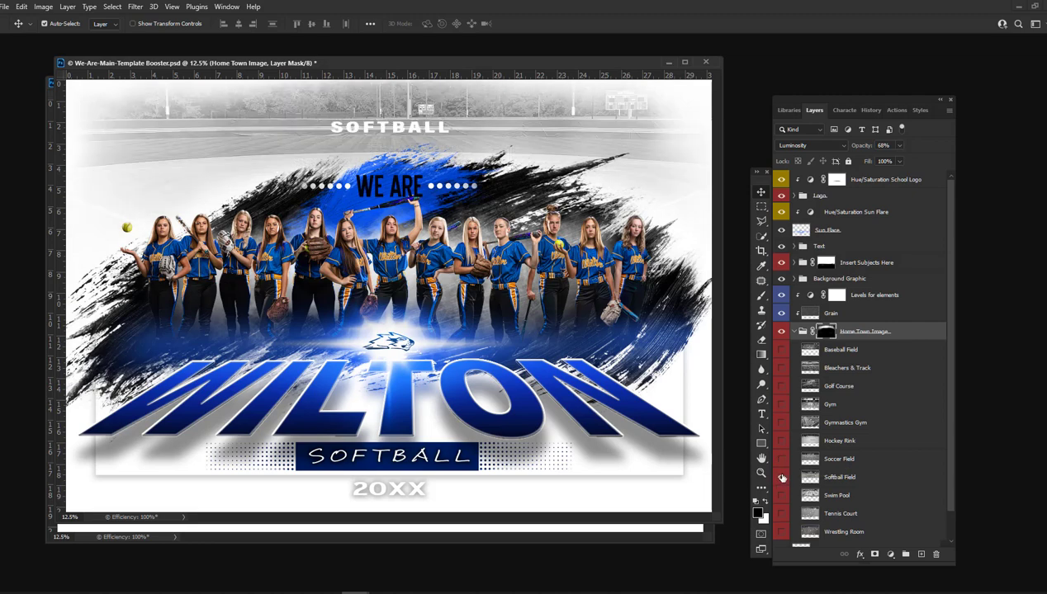
{"action": "left_click", "coordinate": [781, 477]}
{"action": "left_click", "coordinate": [781, 495]}
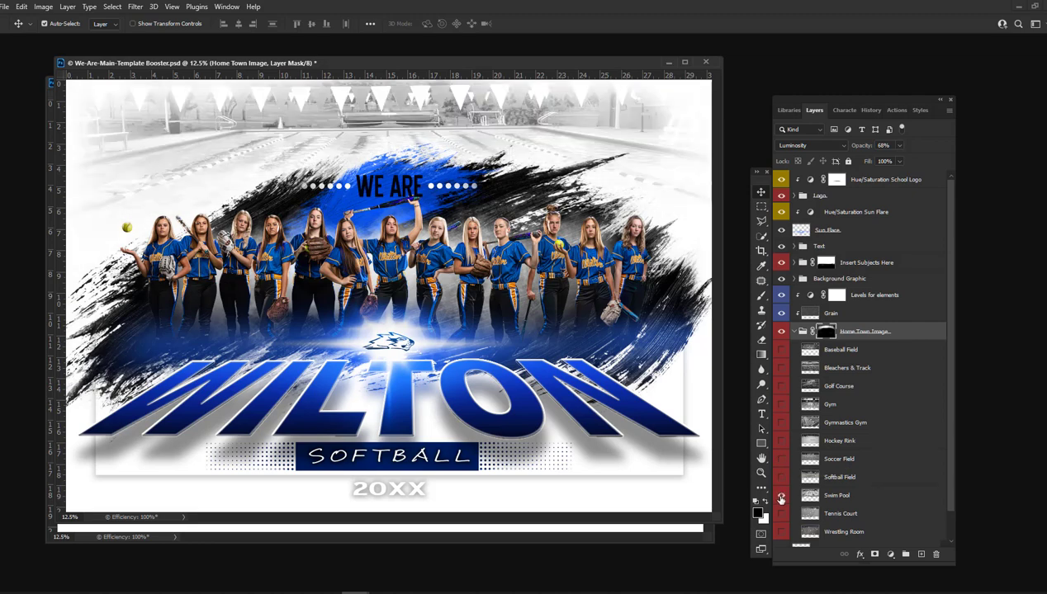
{"action": "left_click", "coordinate": [781, 495]}
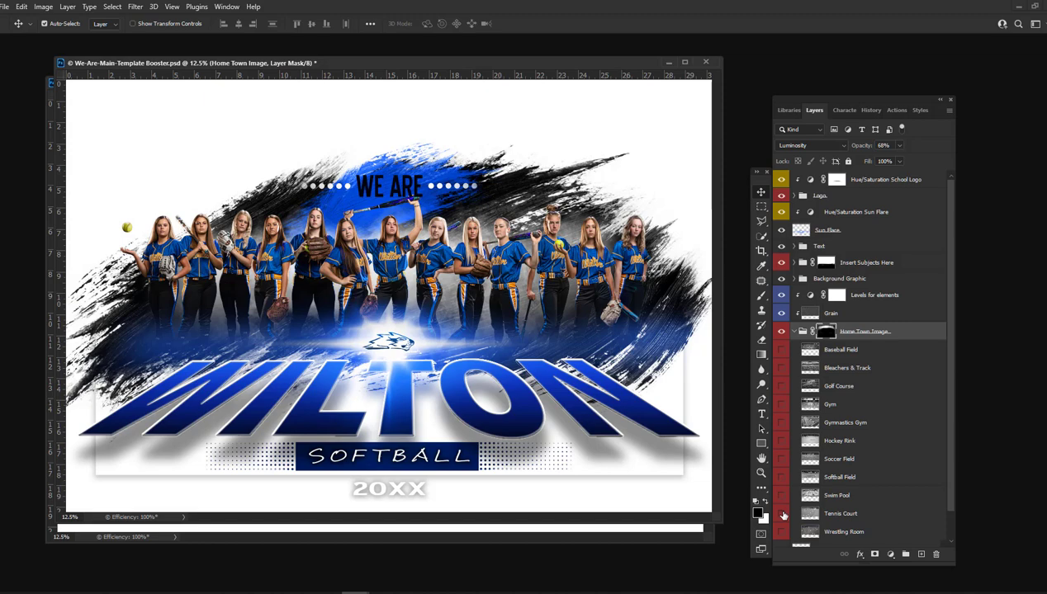
{"action": "left_click", "coordinate": [781, 514]}
{"action": "left_click", "coordinate": [781, 514]}
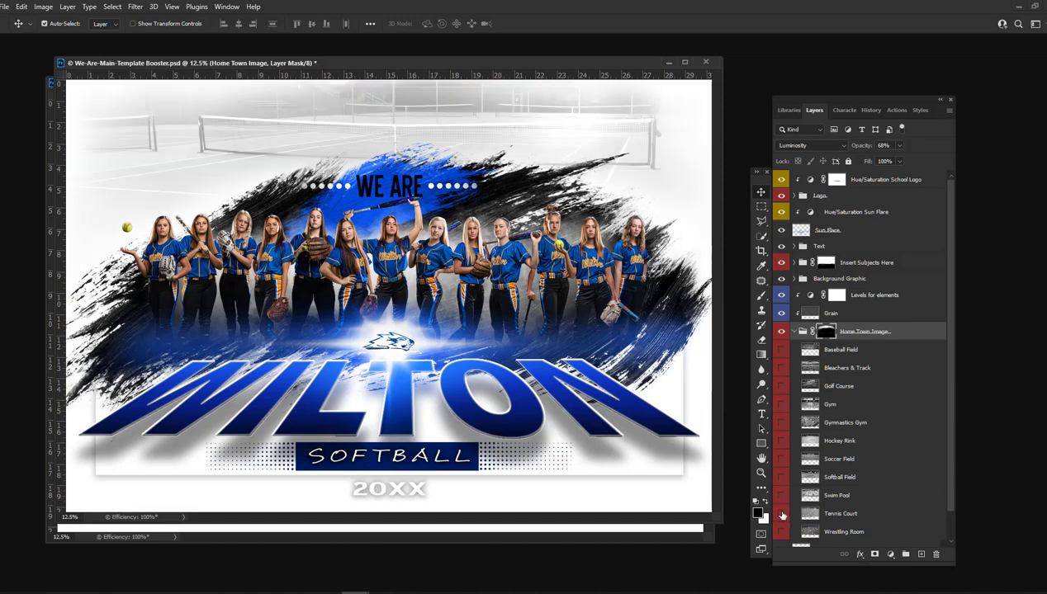
{"action": "left_click", "coordinate": [781, 532]}
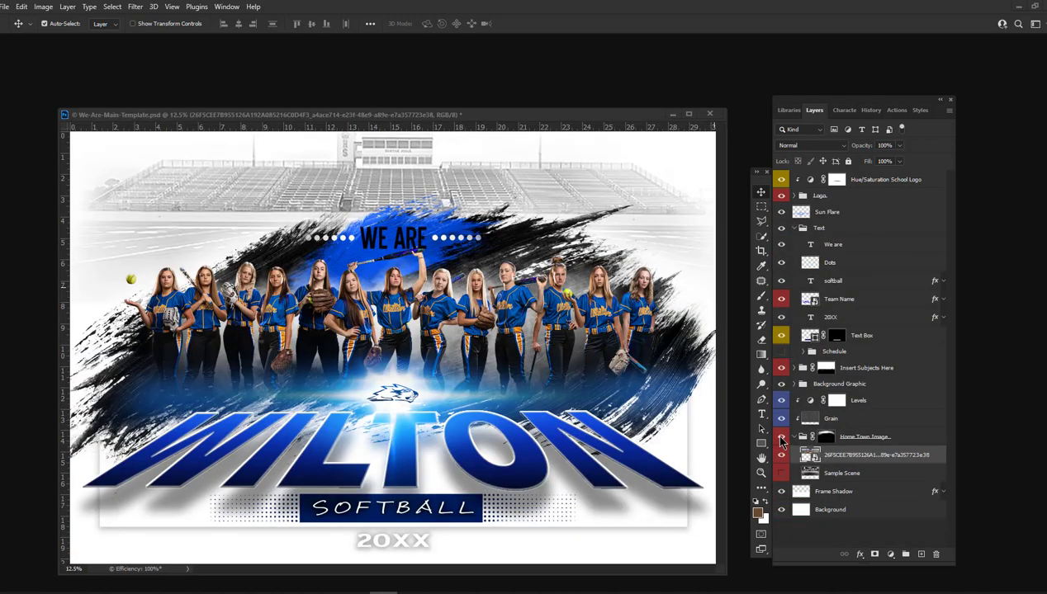
Step: Hide the Home Town Image group in We-Are-Main-Template.psd to leave a plain white background
{"action": "left_click", "coordinate": [784, 437]}
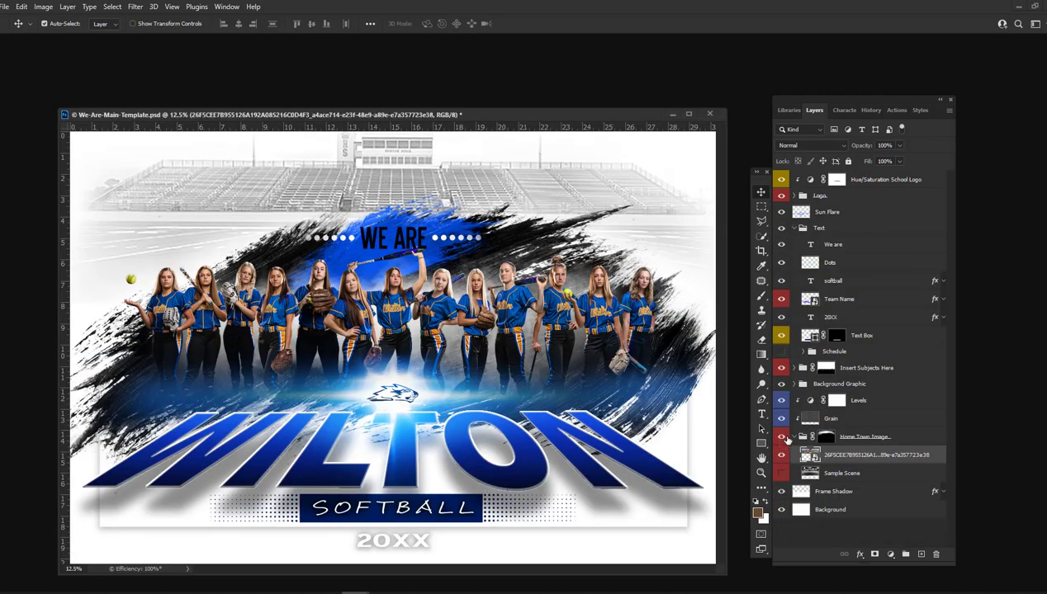
{"action": "left_click", "coordinate": [781, 437]}
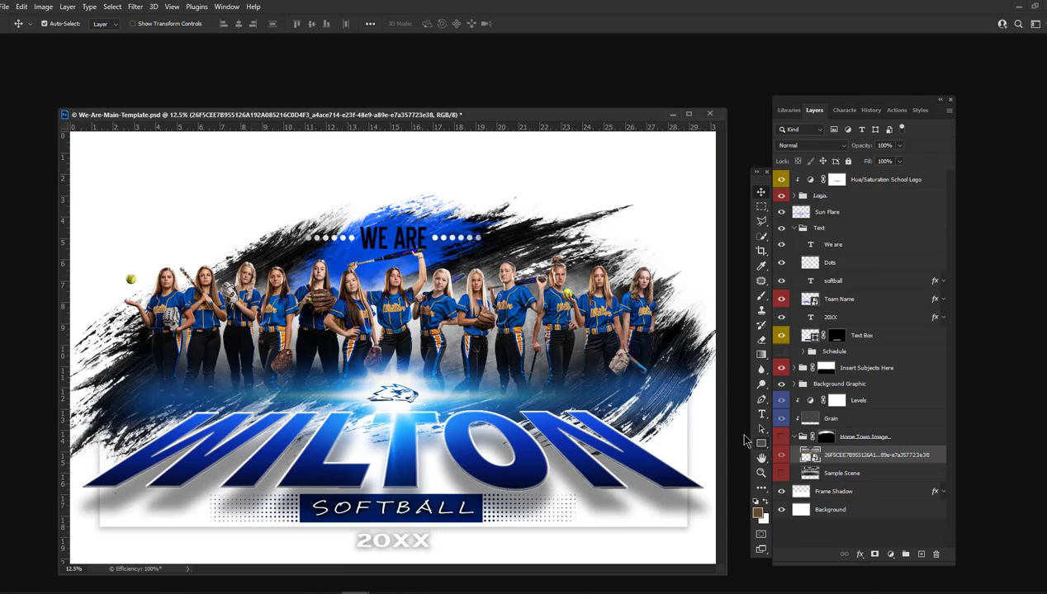
Step: Free-transform the Background Graphic group toward the poster's upper edge and move the WE ARE text upward
{"action": "left_click", "coordinate": [860, 385]}
{"action": "key", "text": "ctrl+t"}
{"action": "left_click_drag", "start_coordinate": [364, 151], "coordinate": [395, 120]}
{"action": "key", "text": "Return"}
{"action": "left_click_drag", "start_coordinate": [402, 241], "coordinate": [438, 215]}
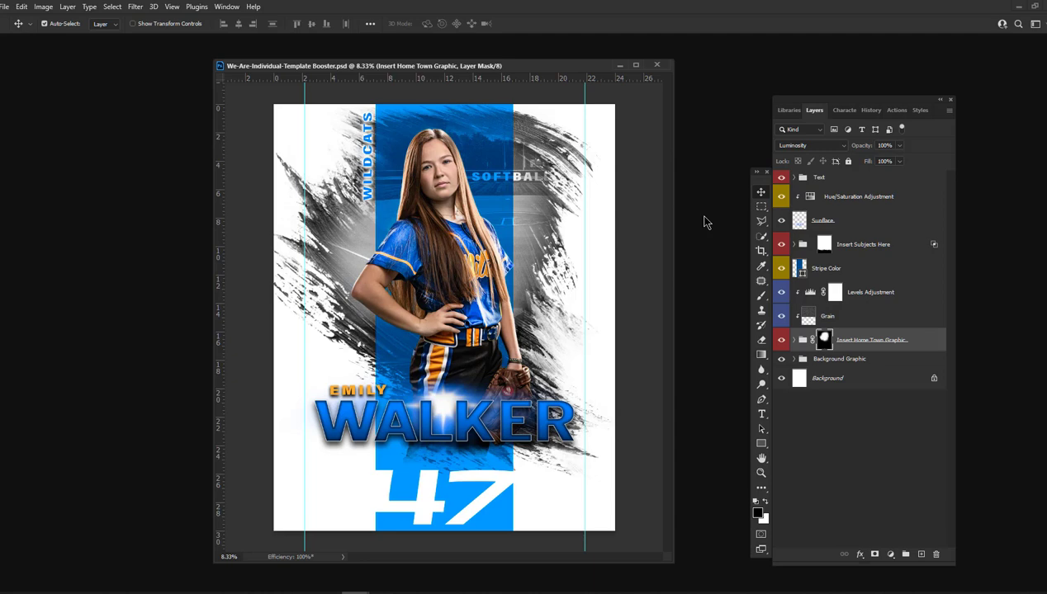
Step: In We-Are-Individual-Template Booster.psd, preview the Baseball Field, Bleachers & Track, Golf Course, Gym, Gymnast Gym and Hockey Rink backgrounds one at a time
{"action": "key", "text": "alt+Tab"}
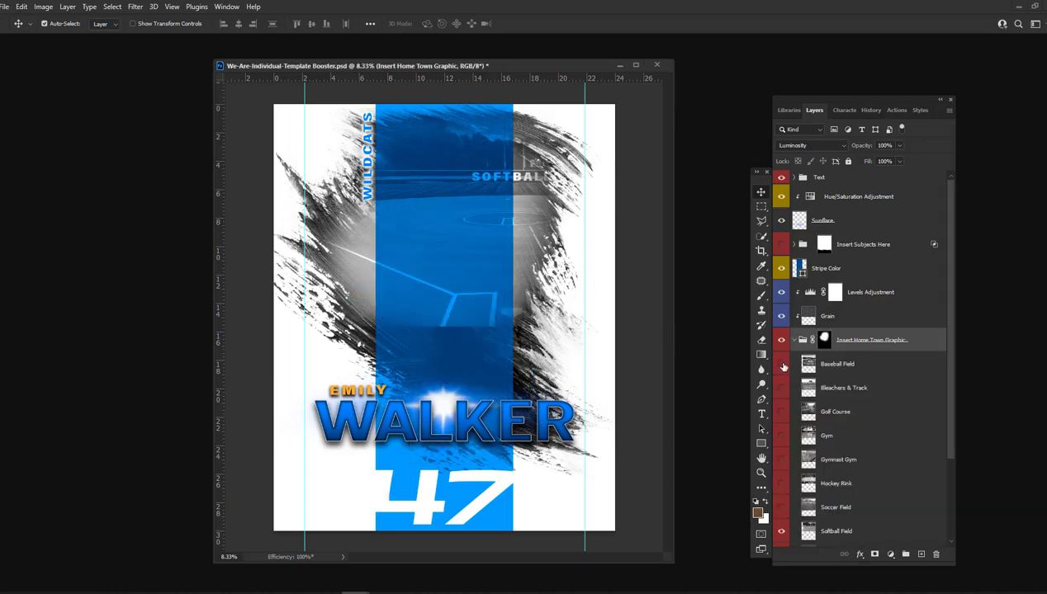
{"action": "left_click", "coordinate": [781, 364]}
{"action": "left_click", "coordinate": [781, 364]}
{"action": "left_click", "coordinate": [781, 388]}
{"action": "left_click", "coordinate": [781, 388]}
{"action": "left_click", "coordinate": [781, 412]}
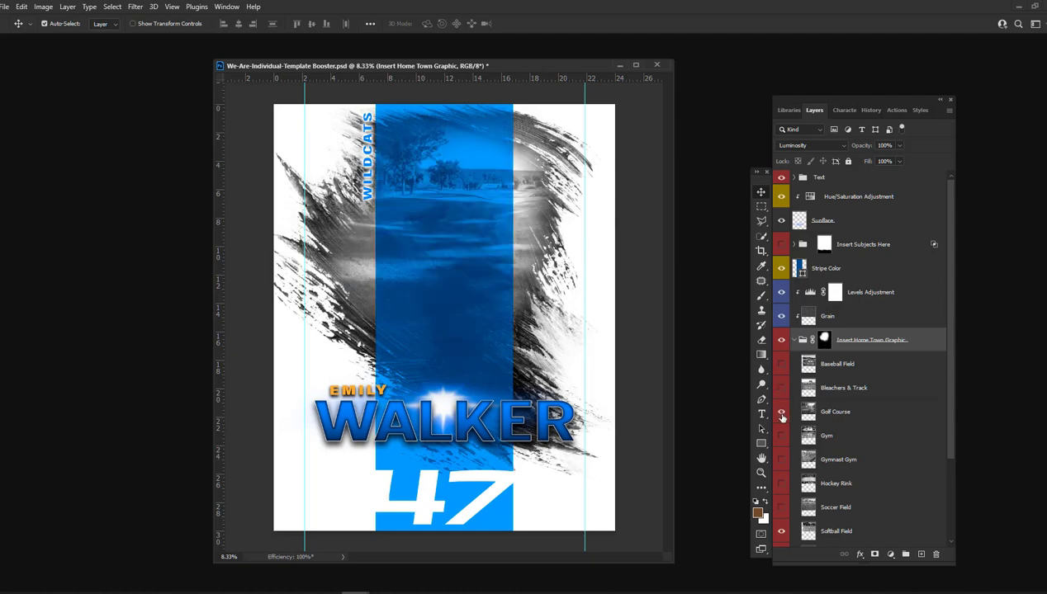
{"action": "left_click", "coordinate": [781, 412]}
{"action": "left_click", "coordinate": [781, 436]}
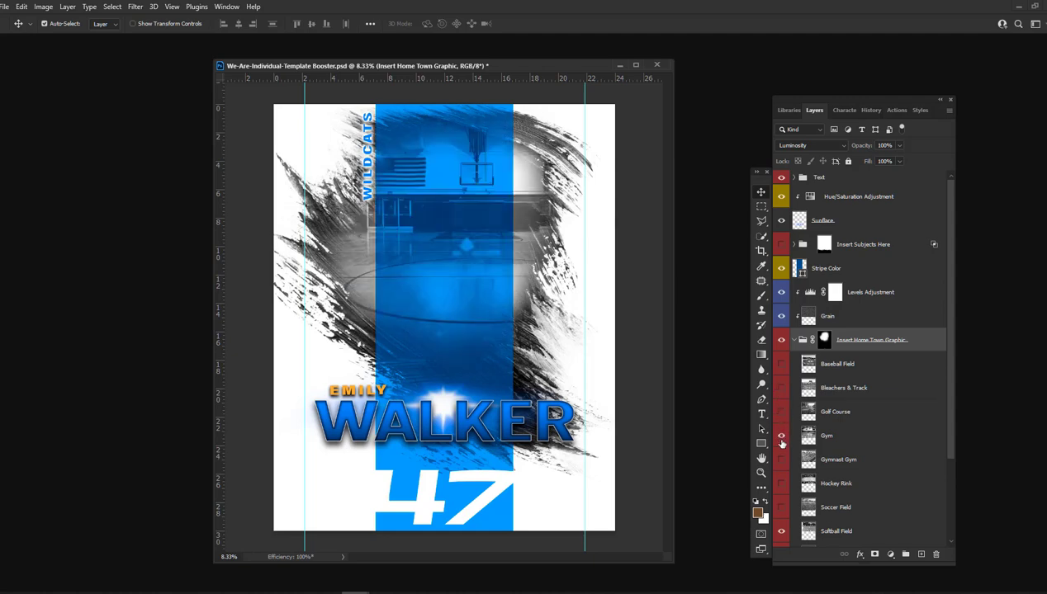
{"action": "left_click", "coordinate": [781, 436]}
{"action": "left_click", "coordinate": [781, 459]}
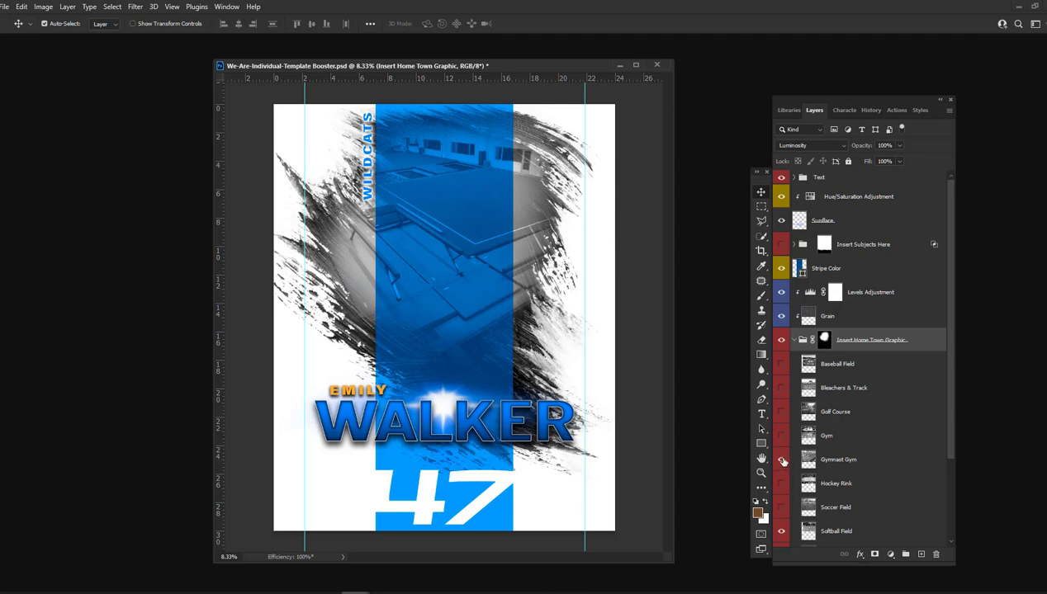
{"action": "left_click", "coordinate": [781, 460]}
{"action": "left_click", "coordinate": [780, 485]}
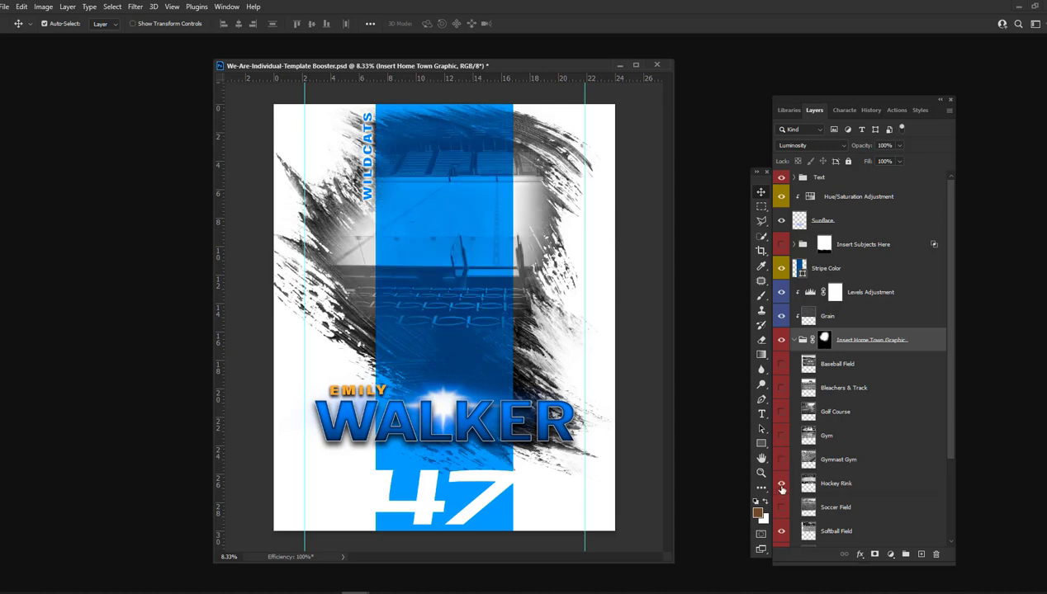
{"action": "left_click", "coordinate": [781, 485]}
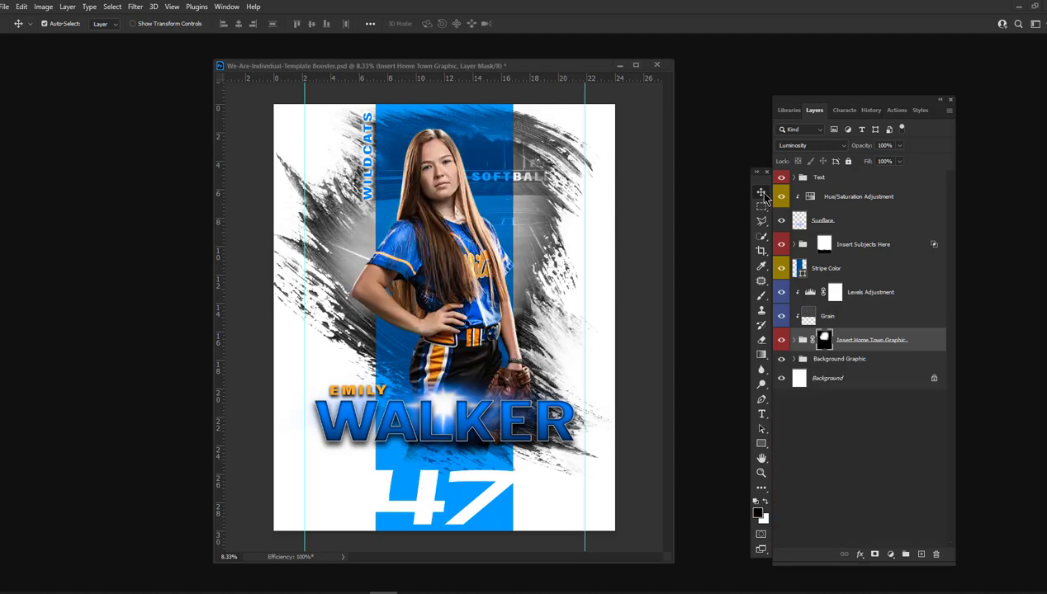